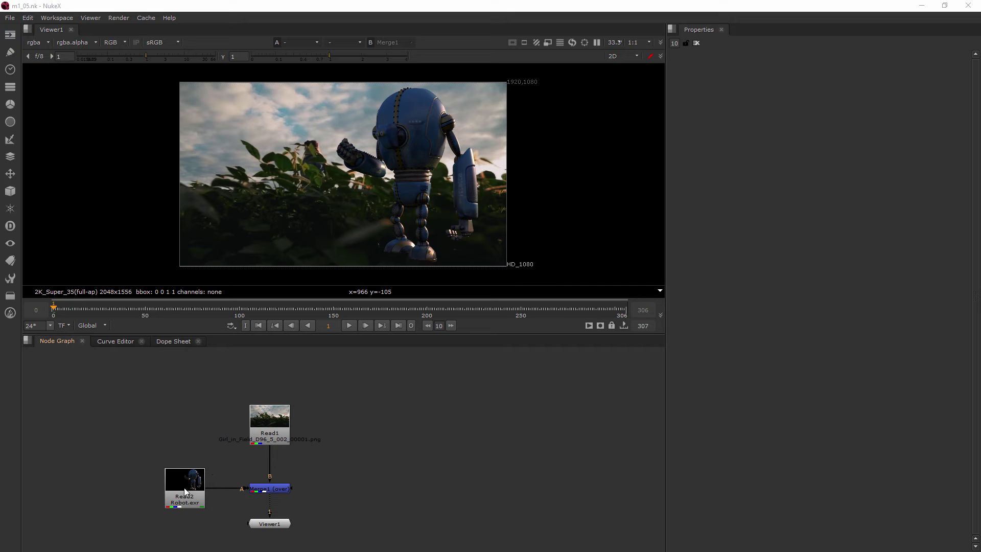
Pan and scroll-zoom the Node Graph to frame the Read2 (Robot.exr) node up close.
middle_drag(208, 469, 230, 419)
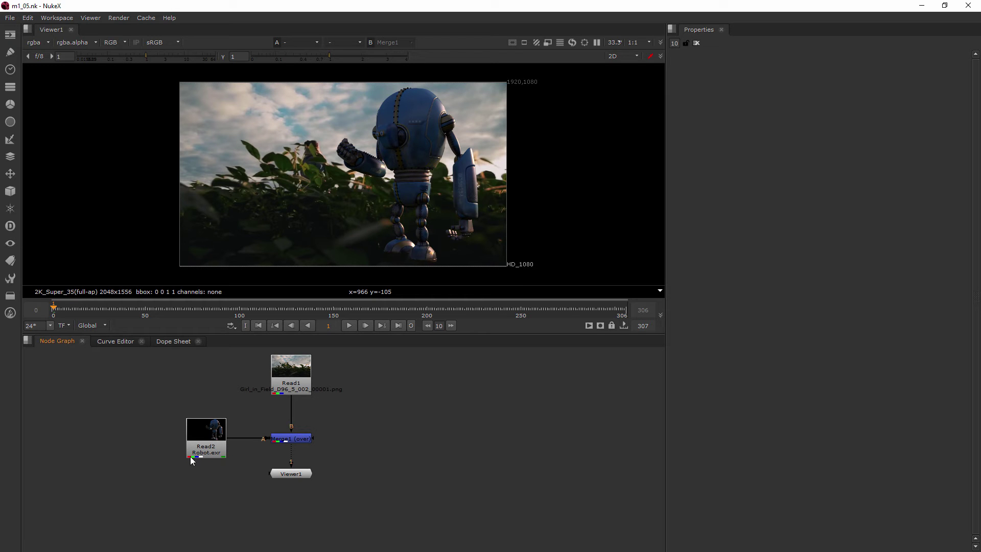
scroll(197, 456, up, 3)
scroll(199, 459, up, 5)
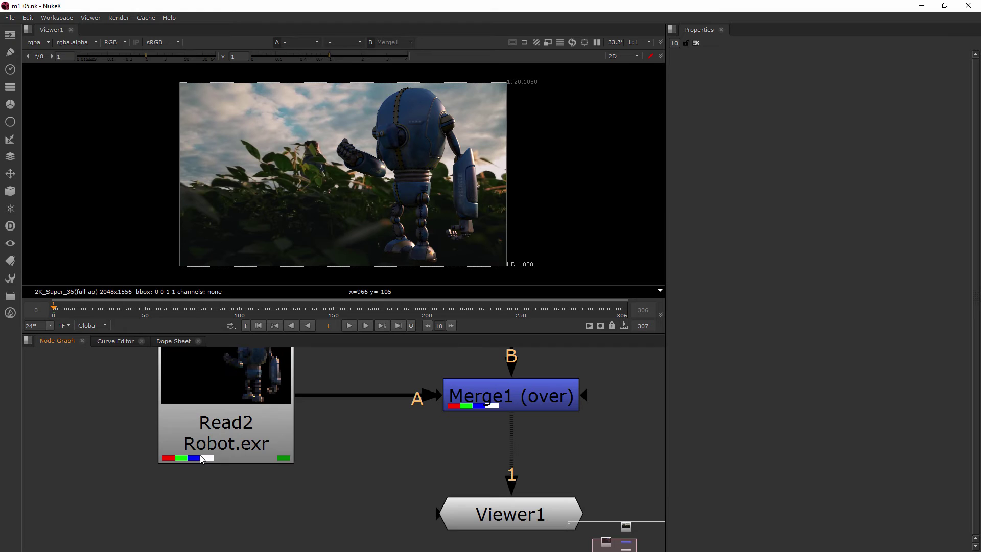
middle_drag(220, 448, 217, 457)
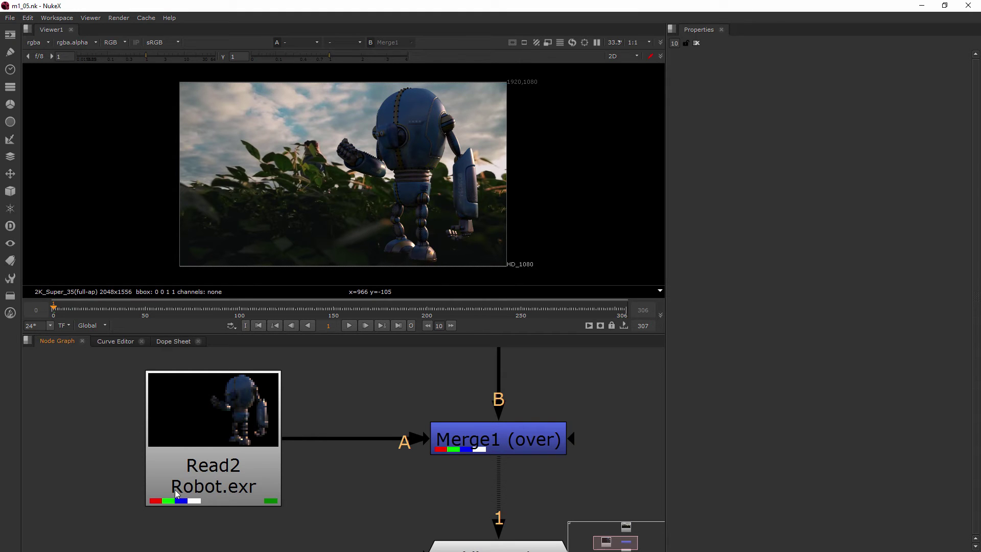
scroll(148, 503, down, 1)
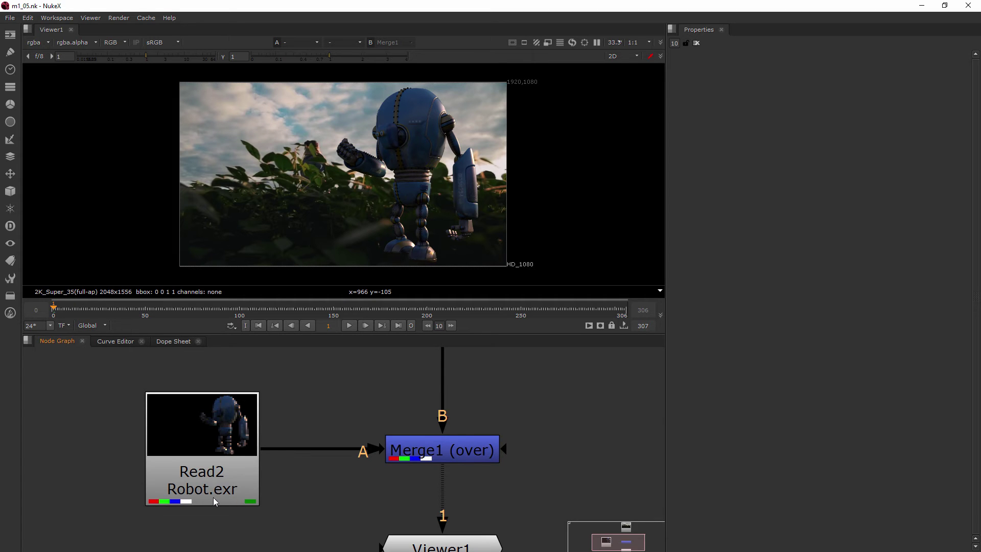
scroll(213, 497, down, 3)
scroll(290, 496, up, 2)
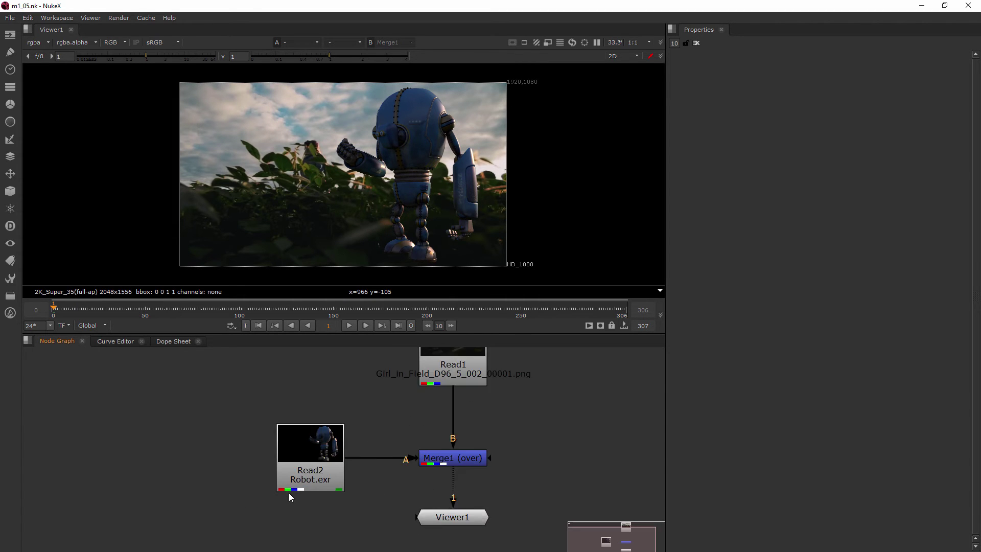
scroll(290, 497, up, 2)
scroll(314, 495, up, 1)
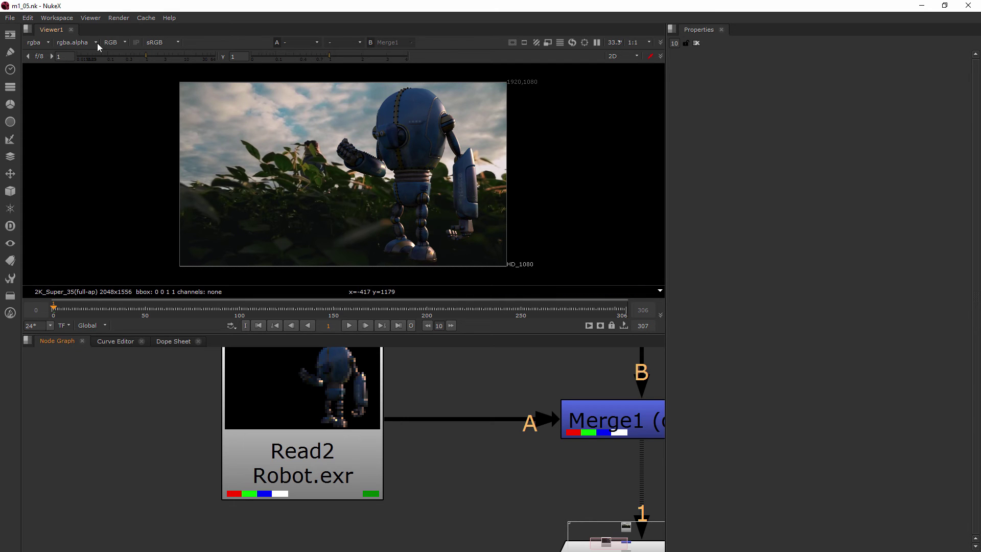
Switch the Viewer display channel to Alpha, showing the robot as a white matte.
click(118, 44)
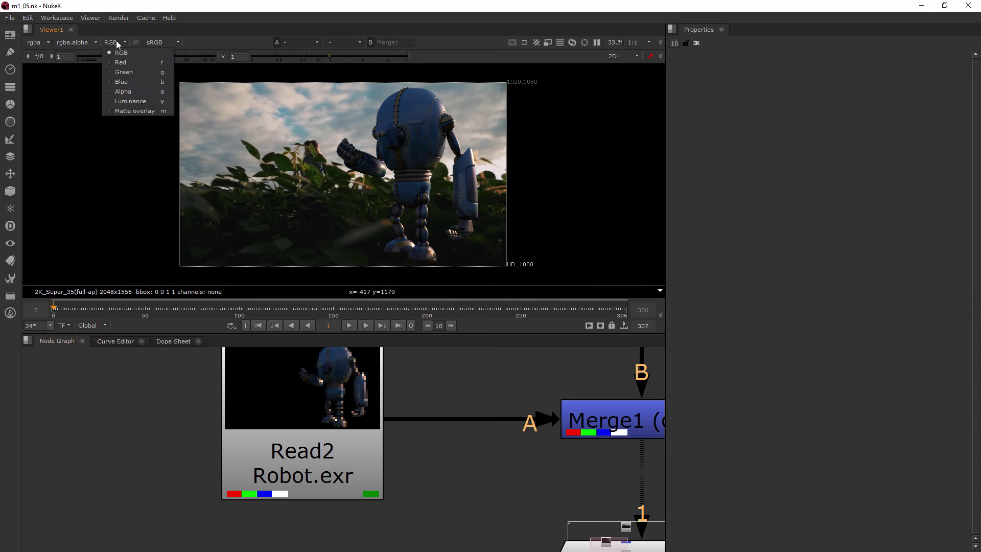
click(126, 93)
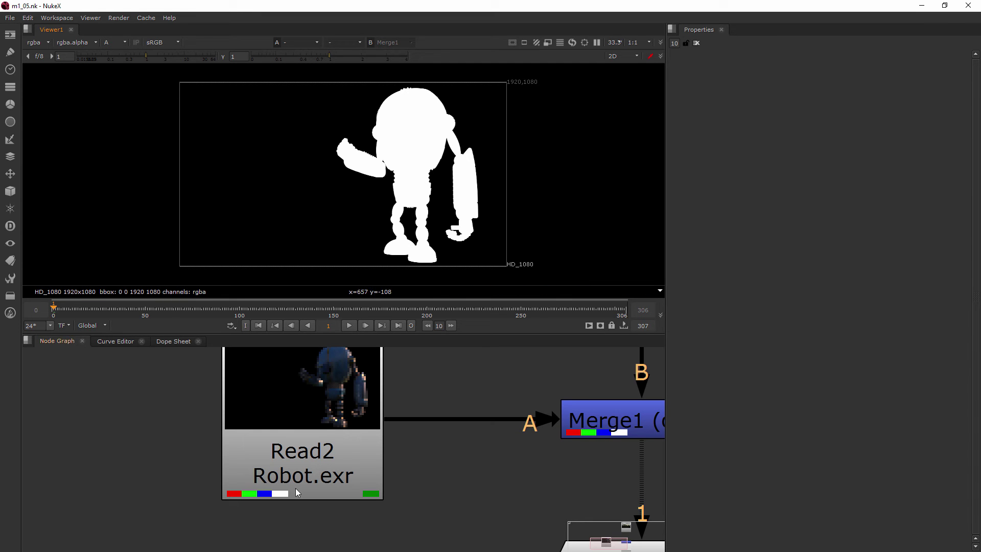
Preview Read1 through Viewer1, reconnect it to Merge1, and place Viewer1 beneath Merge1.
middle_drag(514, 416, 406, 470)
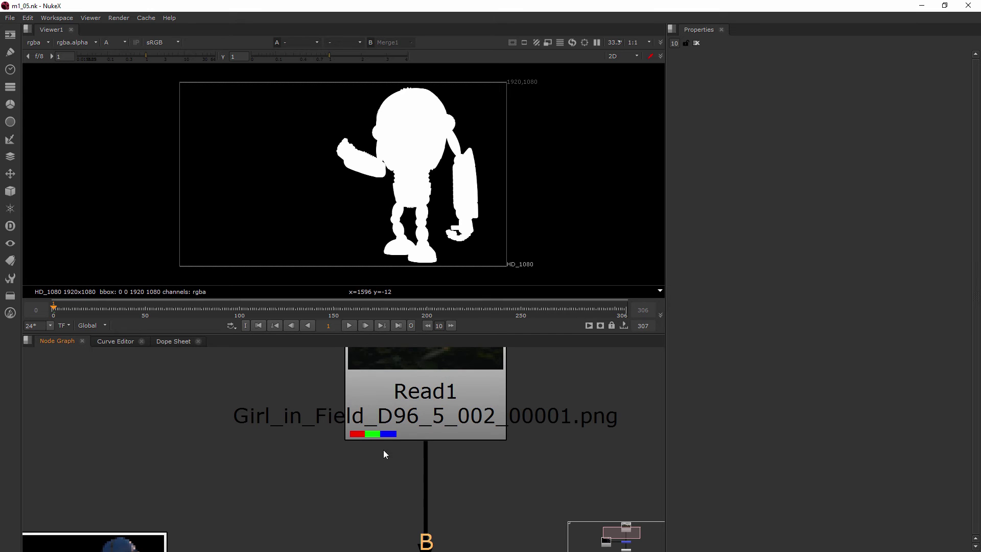
scroll(364, 435, down, 5)
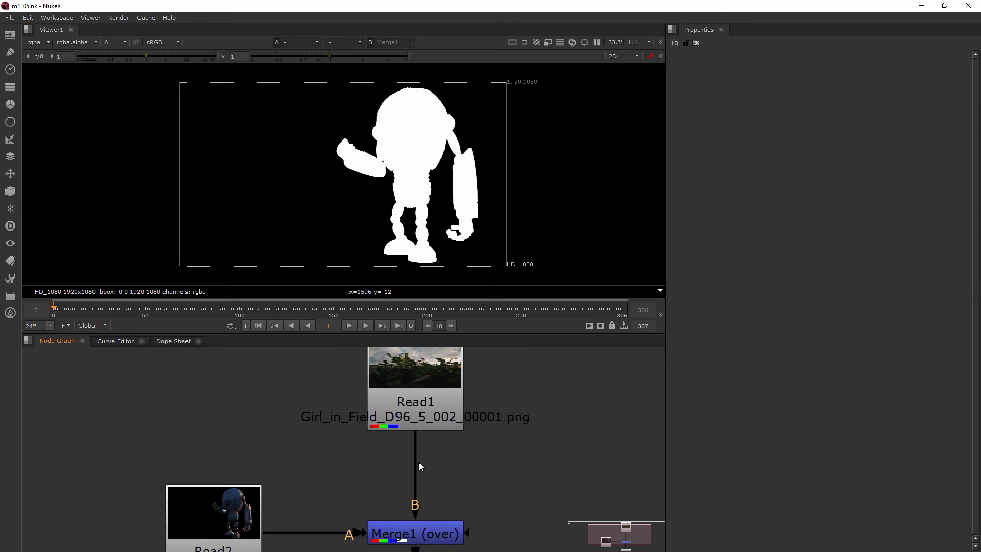
drag(429, 536, 432, 434)
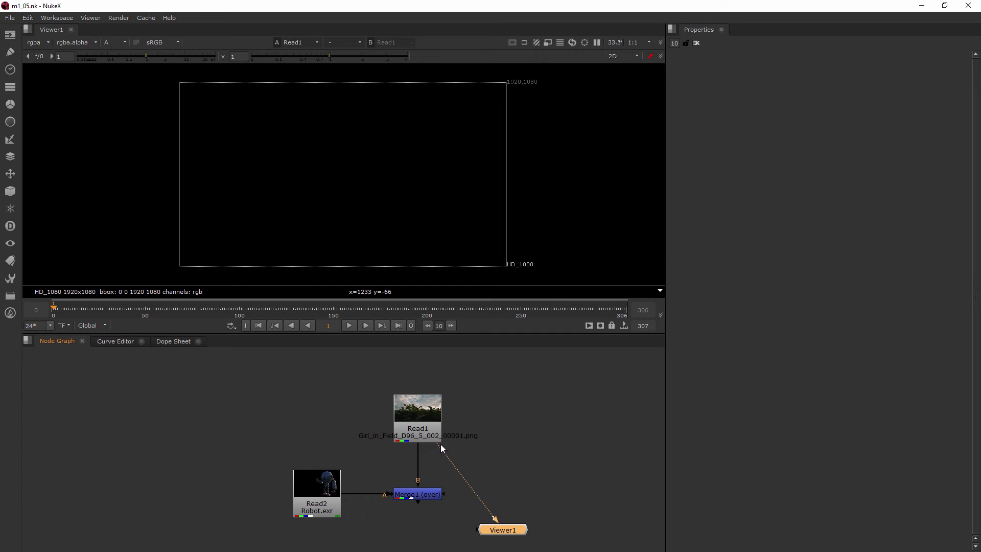
drag(440, 446, 415, 494)
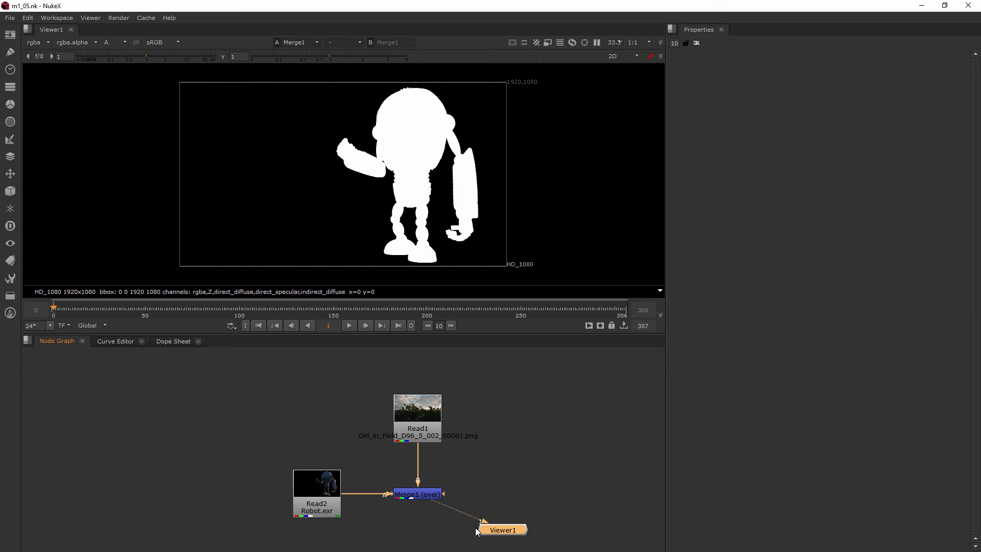
drag(498, 531, 410, 532)
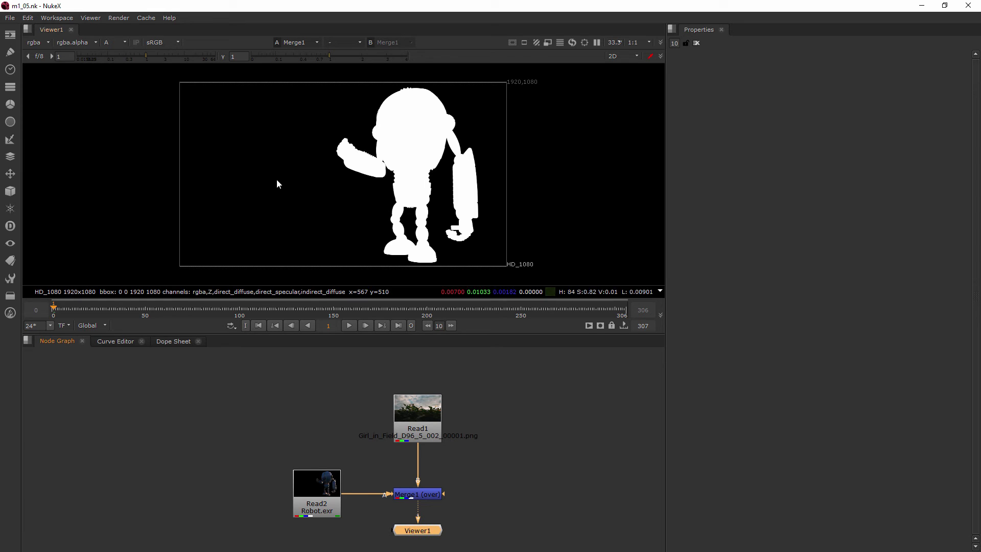
Cycle the Viewer through the Red, Green and Blue channels, ending on Green.
click(112, 41)
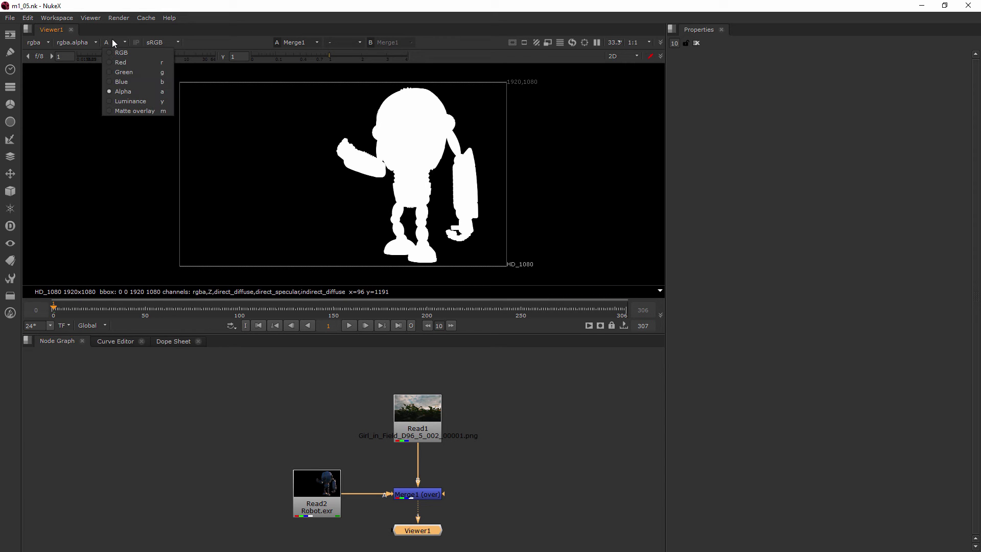
click(117, 60)
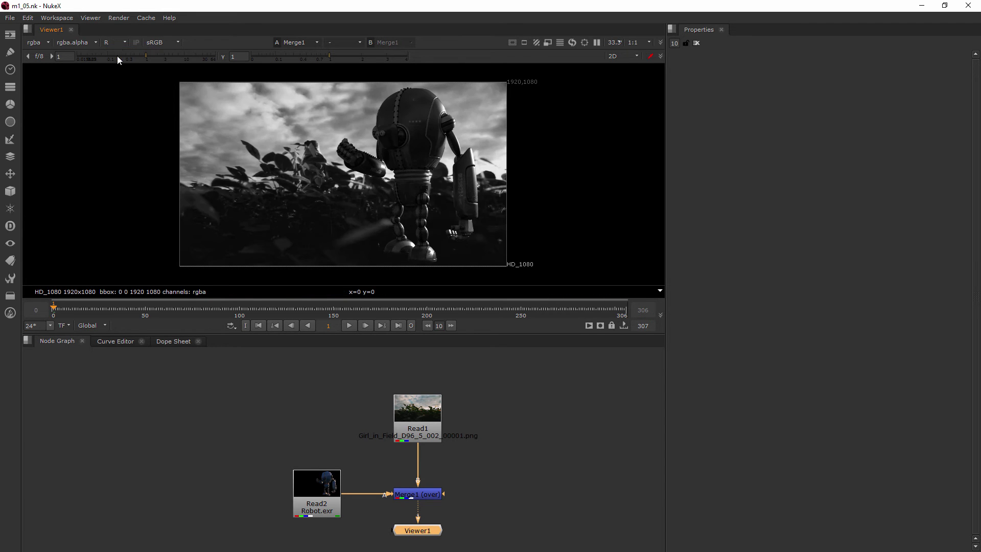
click(118, 44)
click(119, 71)
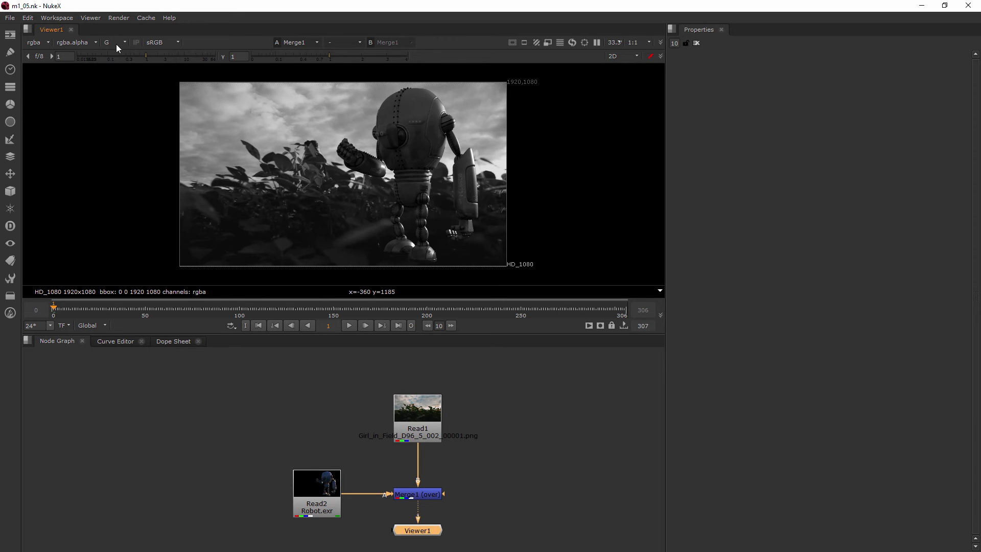
click(116, 43)
click(119, 81)
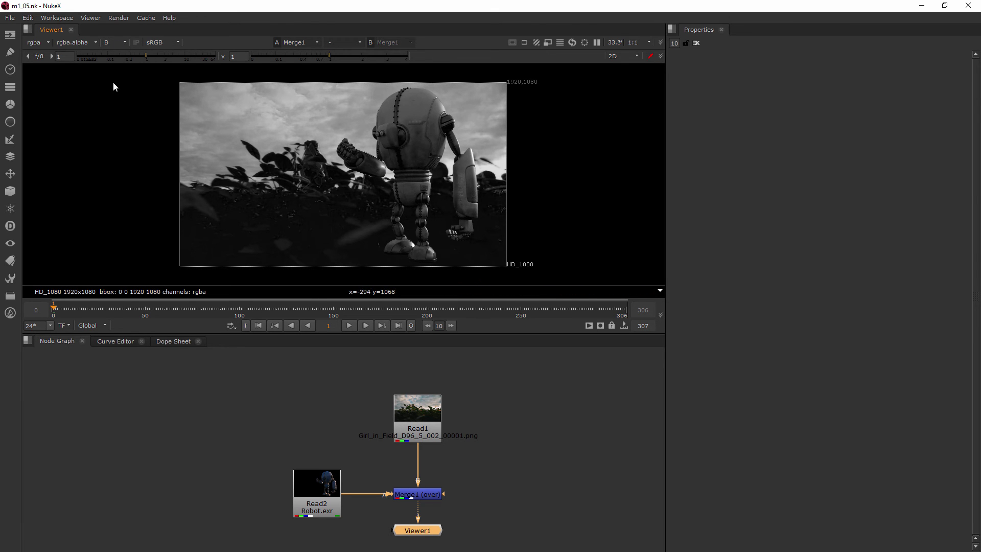
click(119, 39)
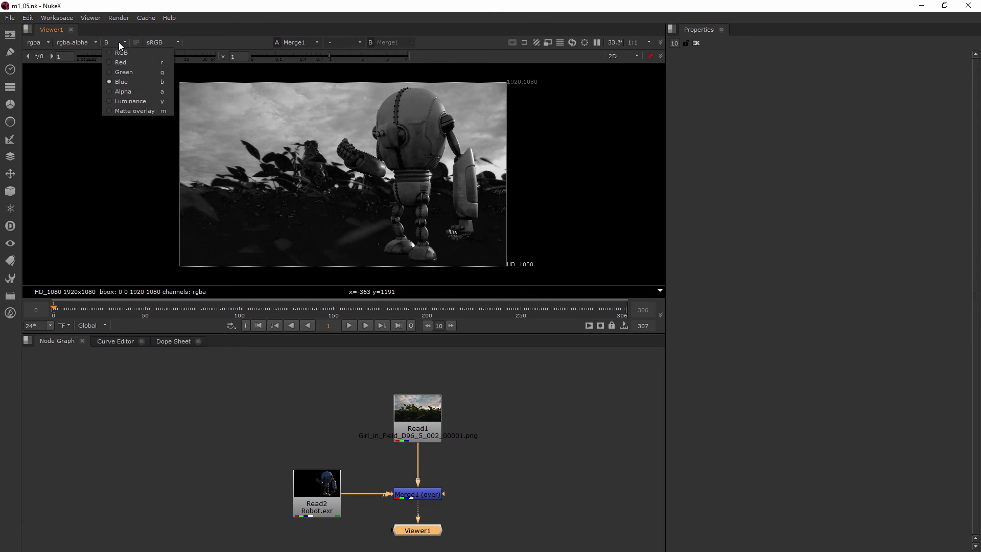
click(119, 73)
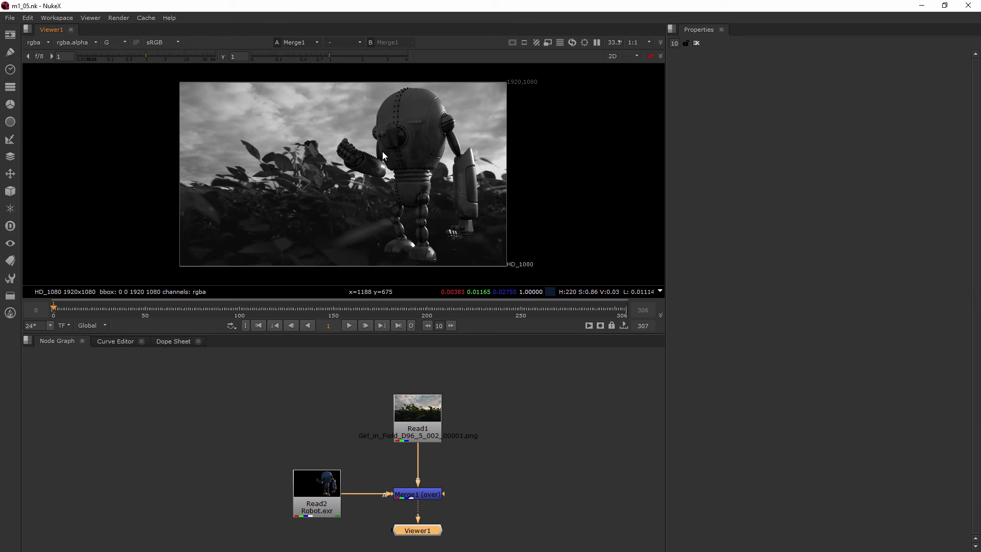
click(114, 43)
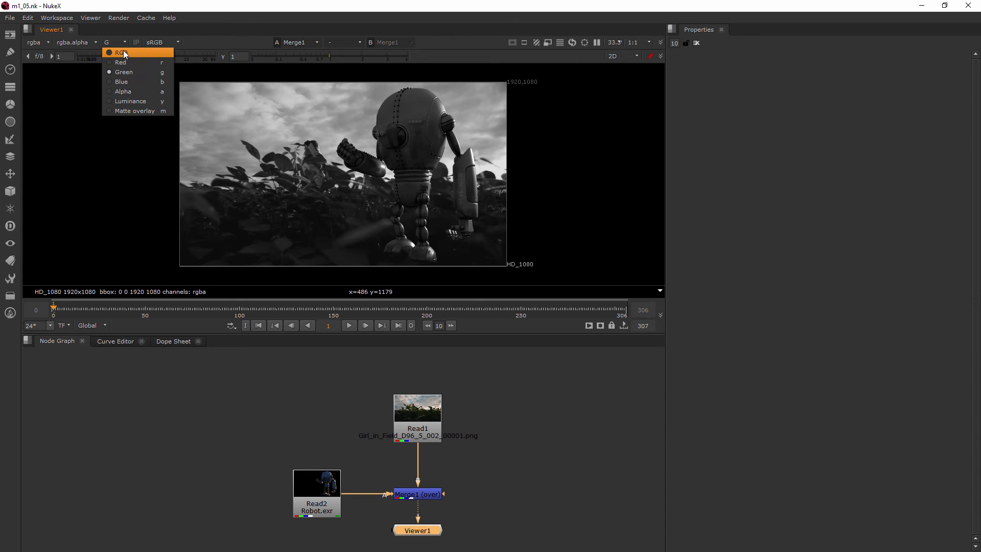
Show the composite as Luminance, then switch to Matte overlay for a red alpha tint.
click(133, 101)
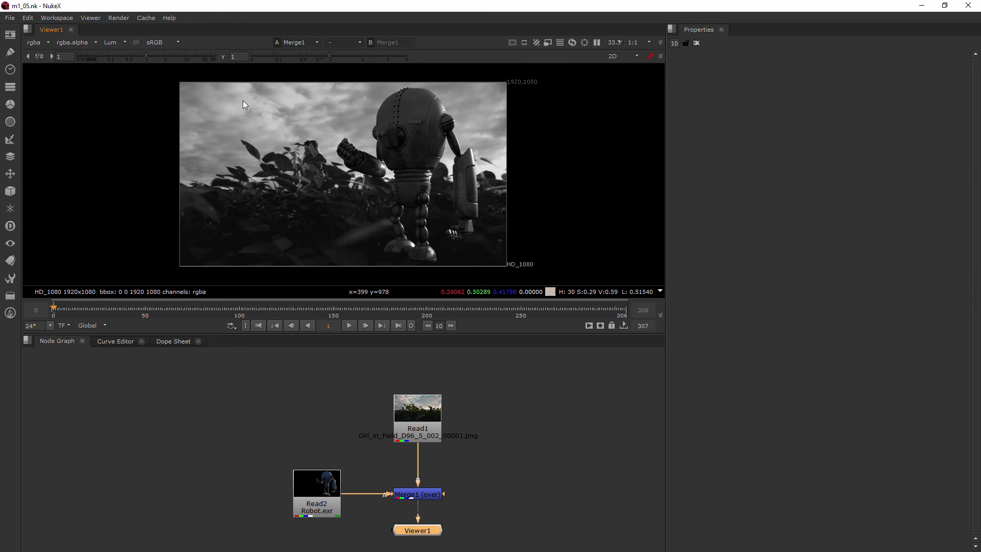
click(126, 44)
click(133, 111)
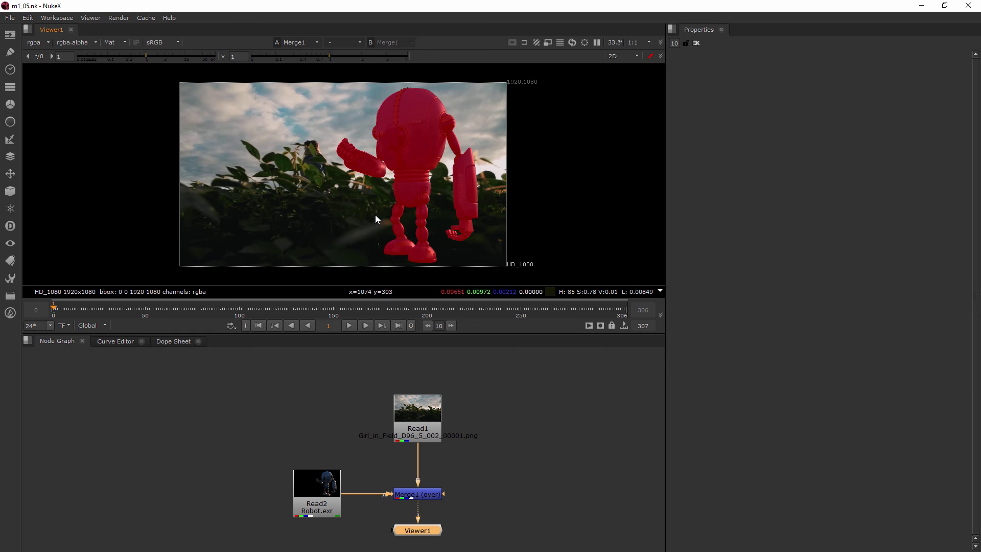
Set the Viewer channel display back to RGB and bring up the layer list.
click(120, 44)
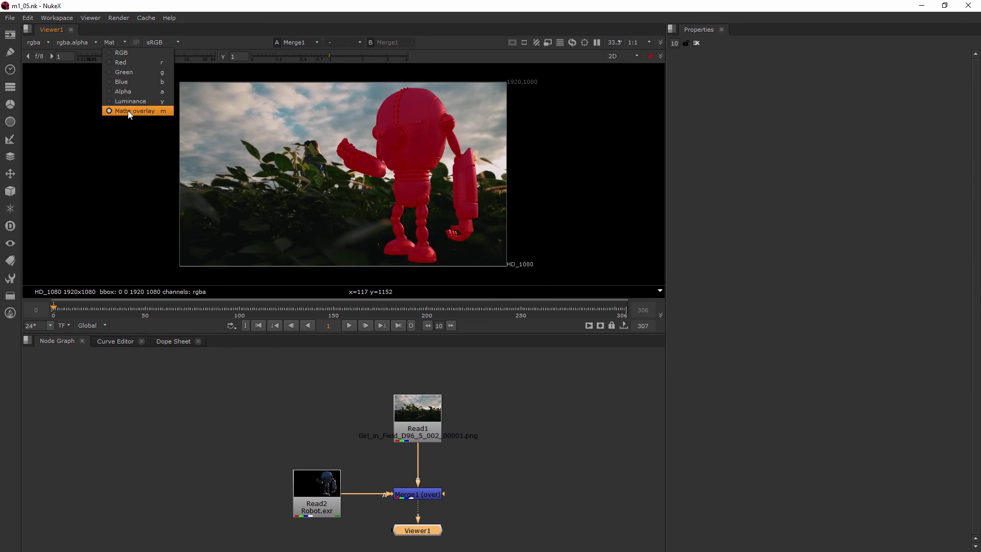
click(122, 51)
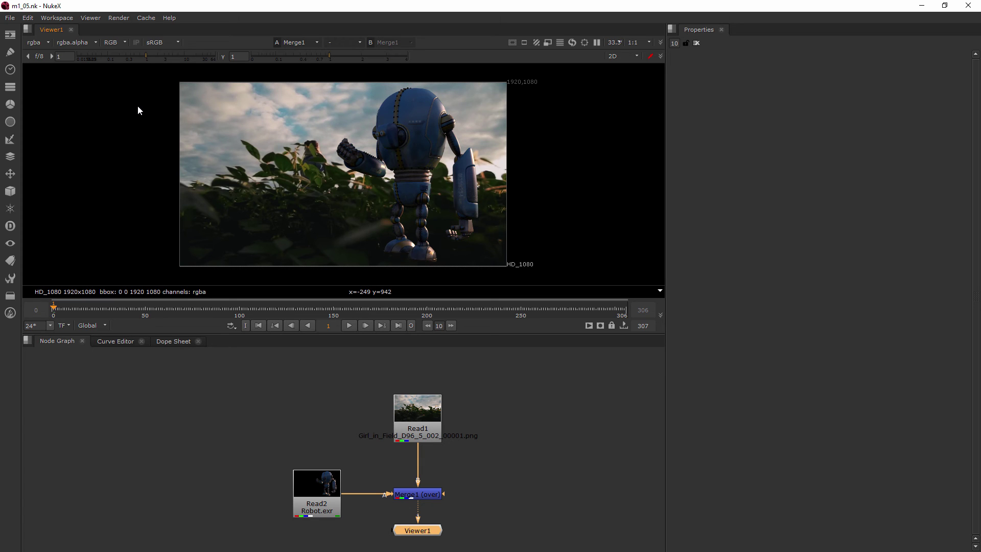
click(43, 44)
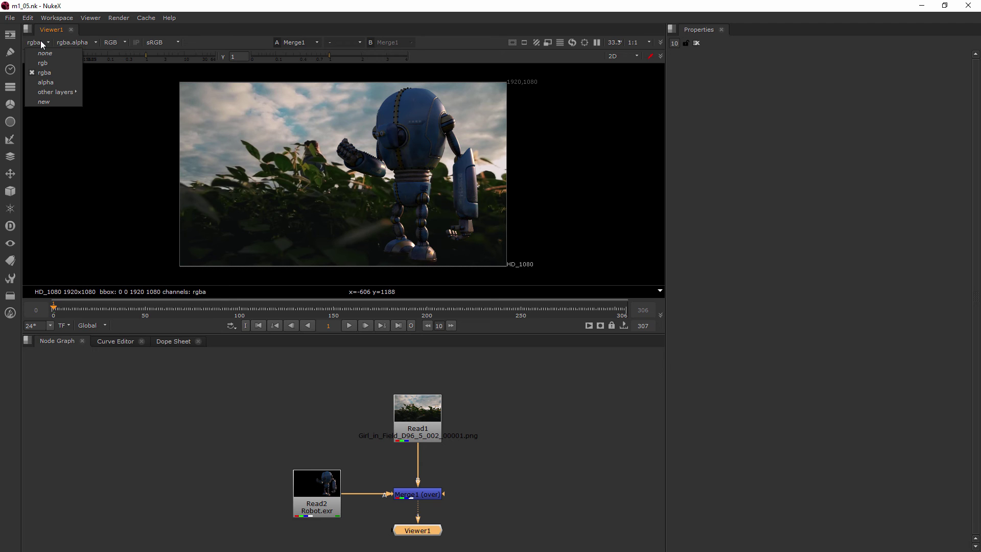
Switch the Viewer layer to rgb, then rgba, and finally alpha to show the robot's matte.
click(48, 63)
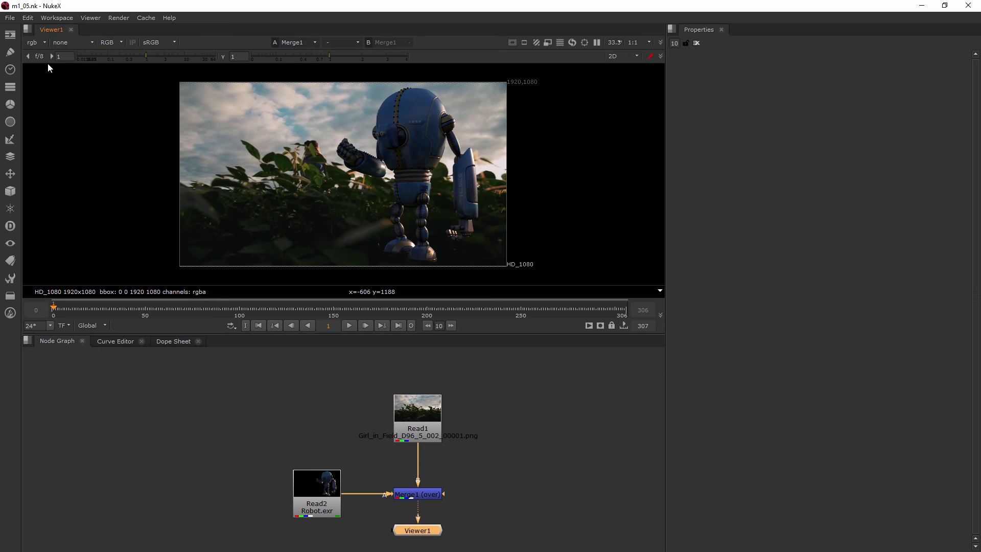
click(45, 43)
click(49, 69)
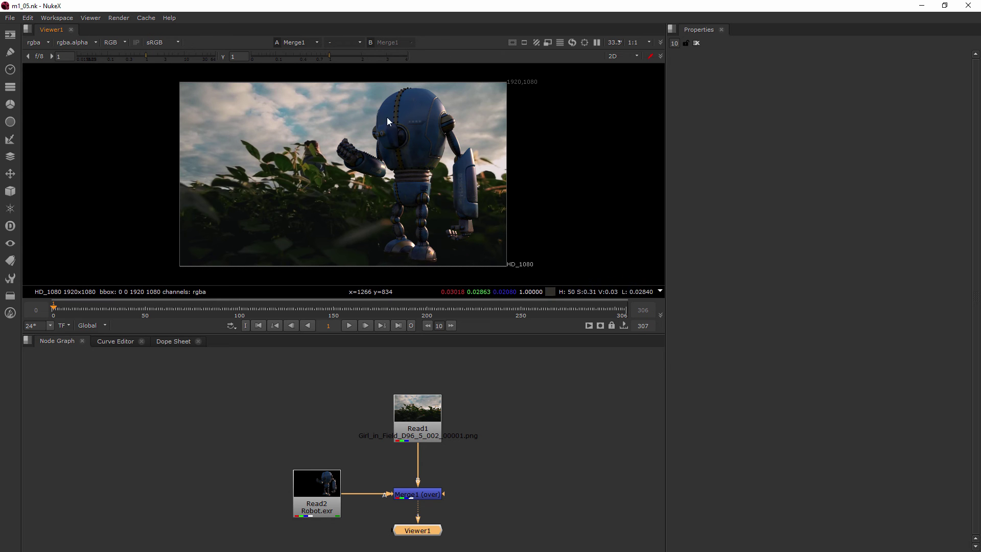
click(49, 42)
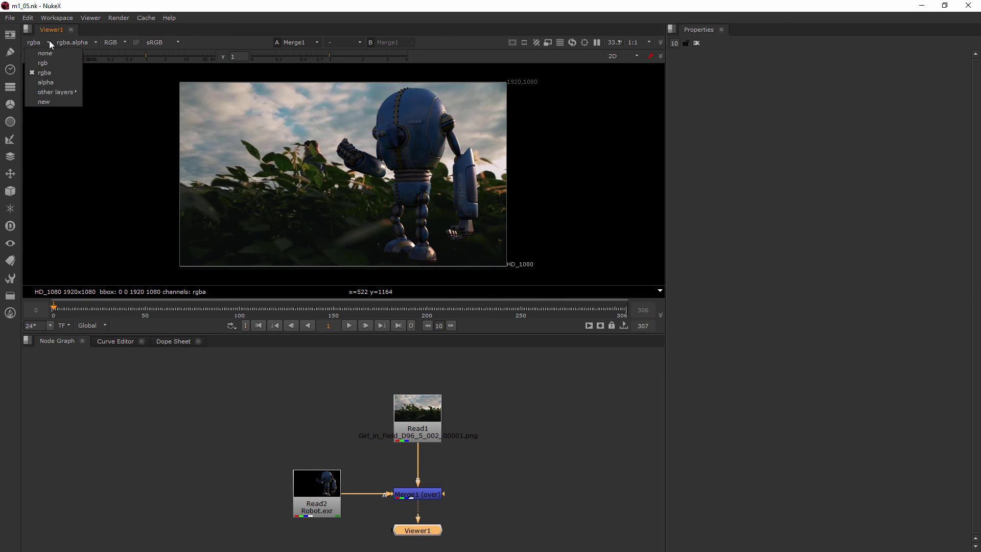
mouse_move(51, 94)
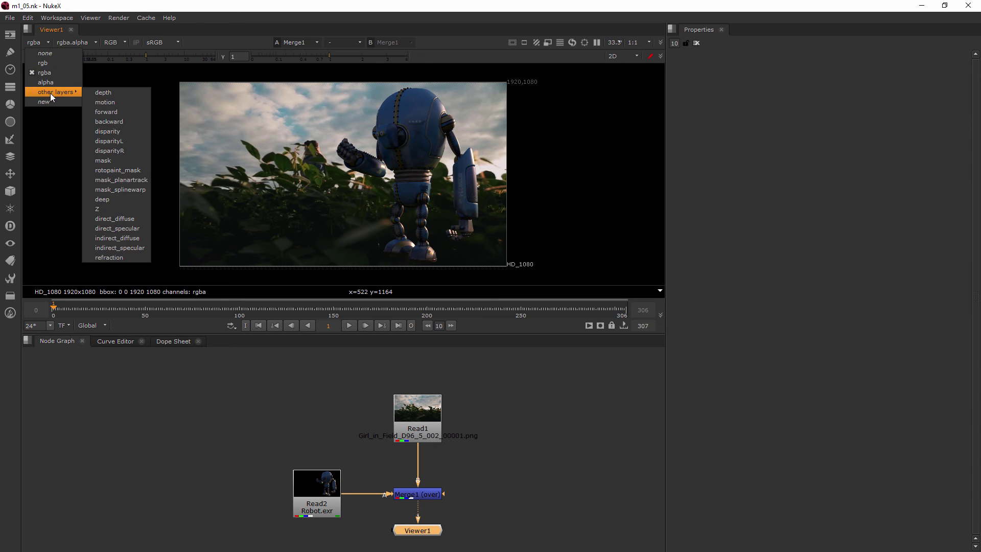
click(47, 83)
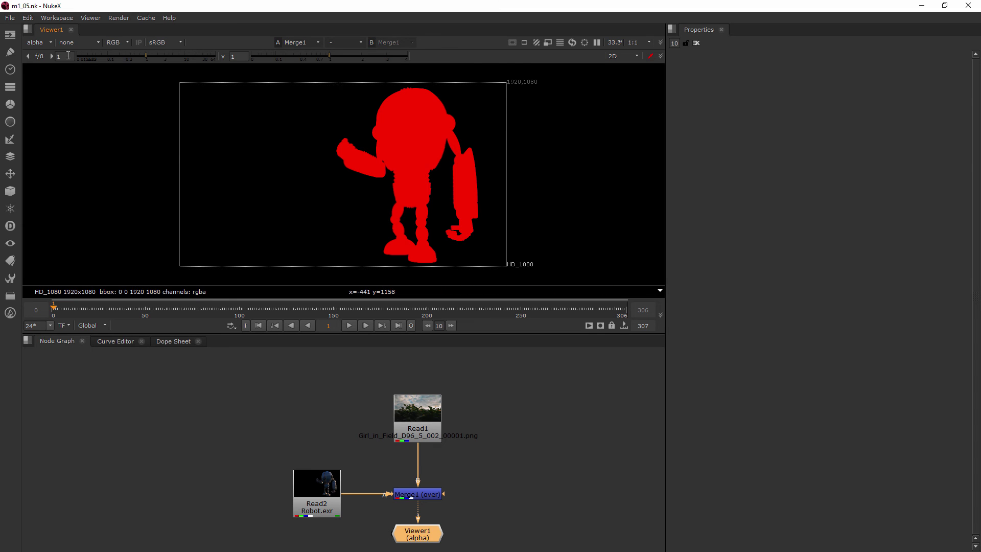
click(44, 42)
mouse_move(63, 93)
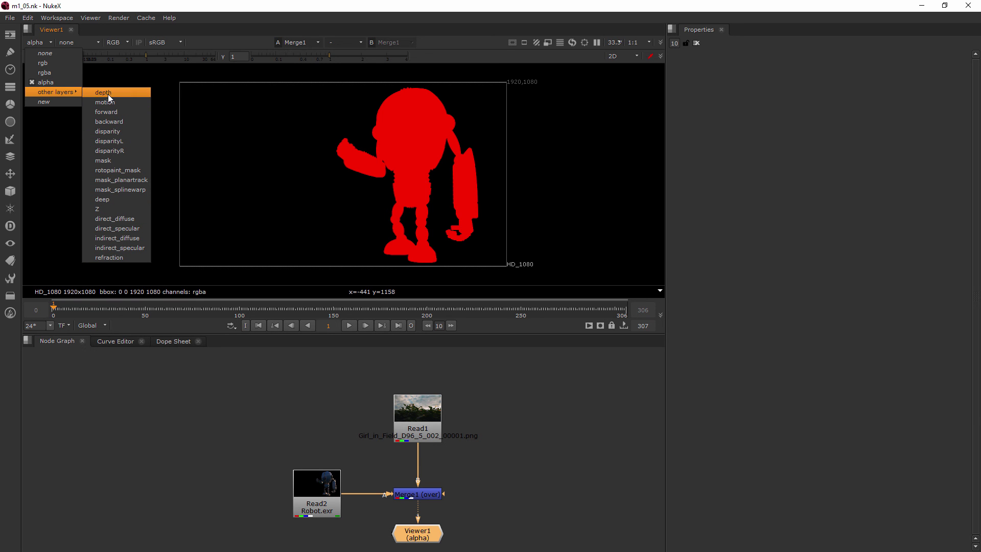
click(91, 40)
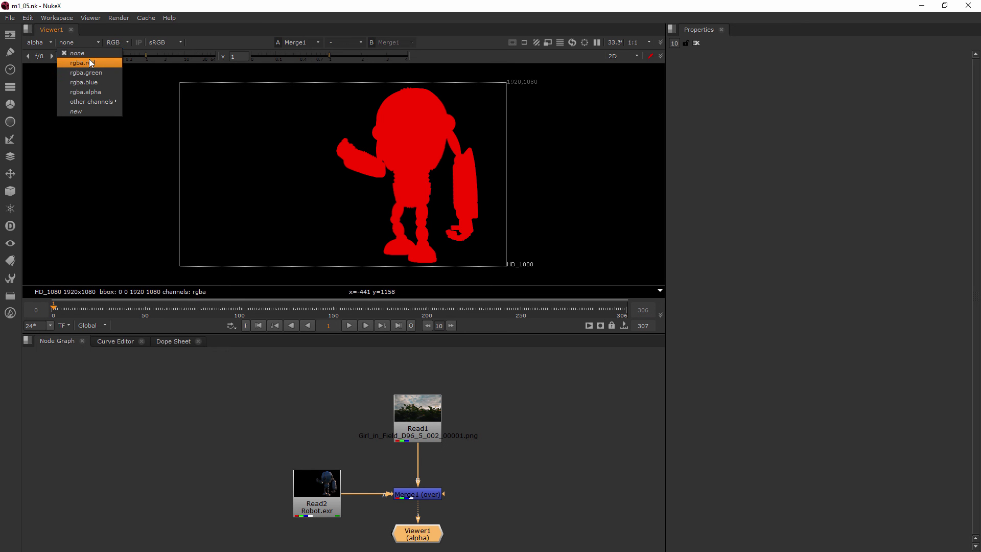
Use rgba.red as the Viewer's alpha, switch the layer back to rgba, then try rgba.green.
click(119, 43)
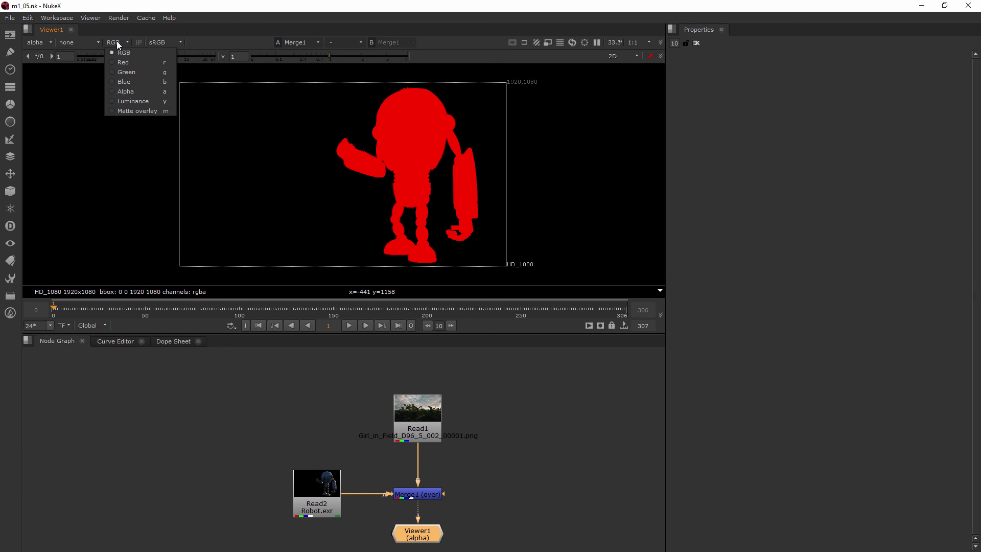
click(84, 39)
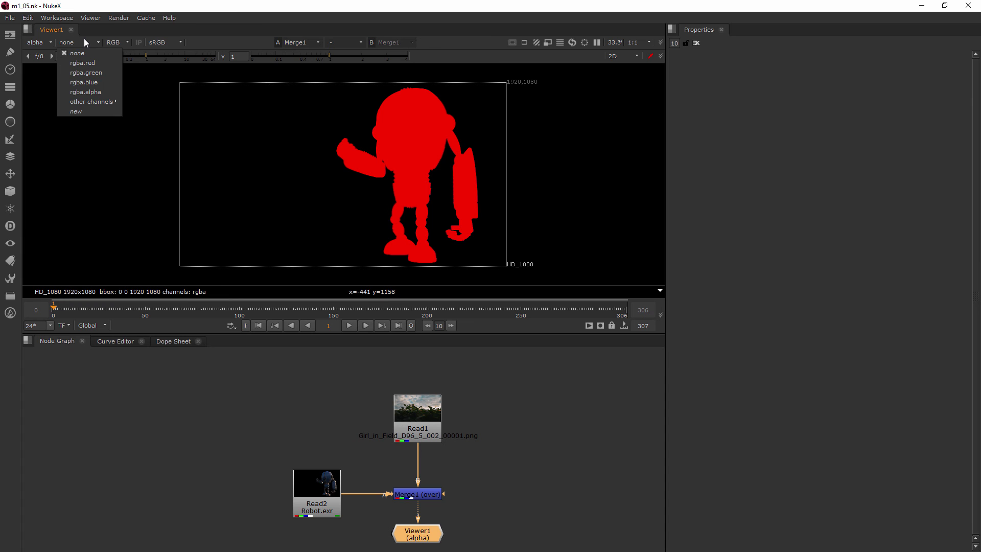
click(85, 62)
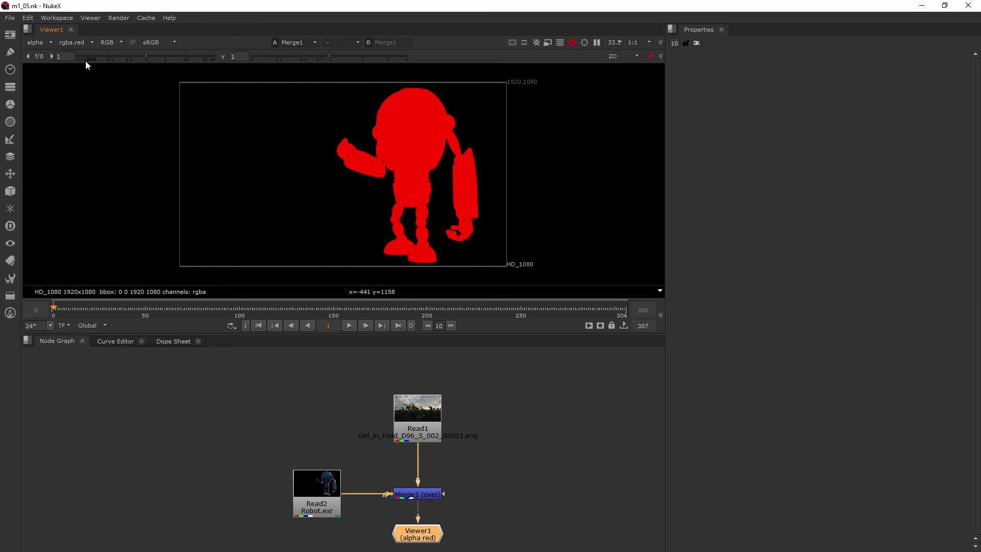
click(43, 42)
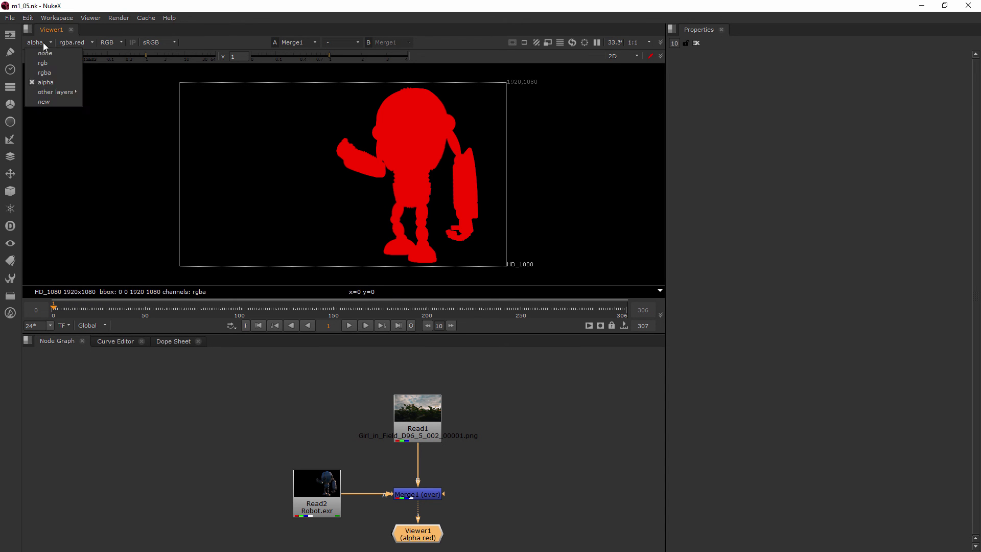
click(52, 74)
click(77, 43)
click(81, 63)
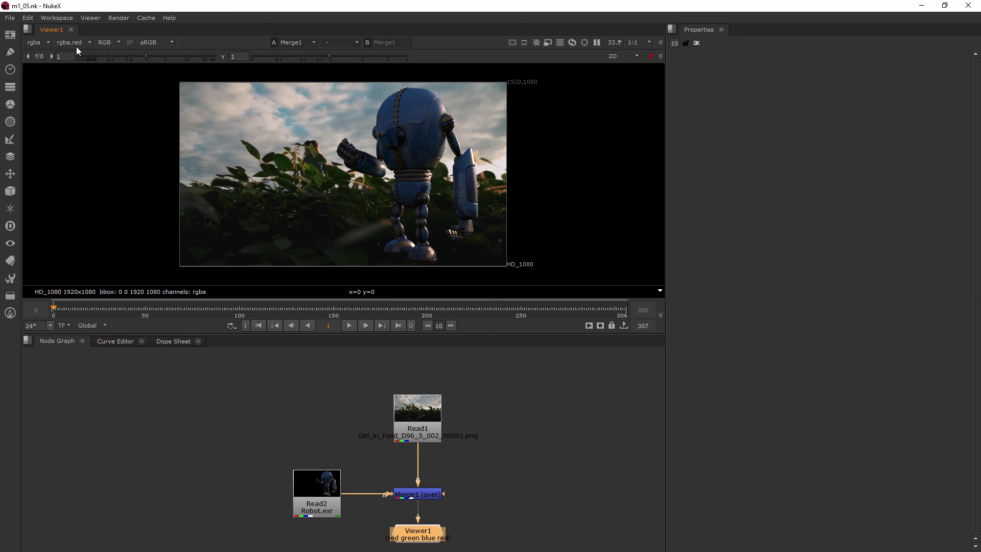
click(75, 43)
click(77, 72)
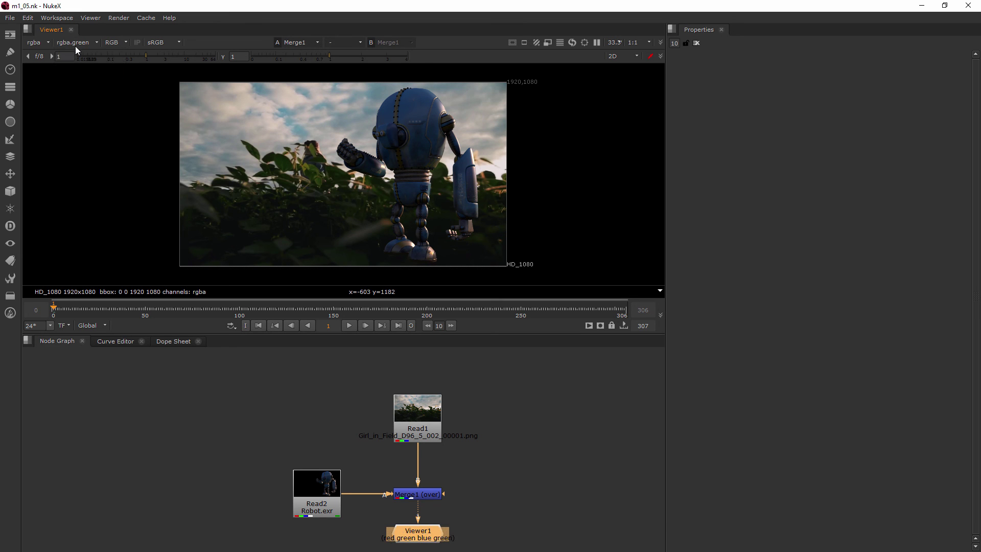
scroll(76, 50, up, 1)
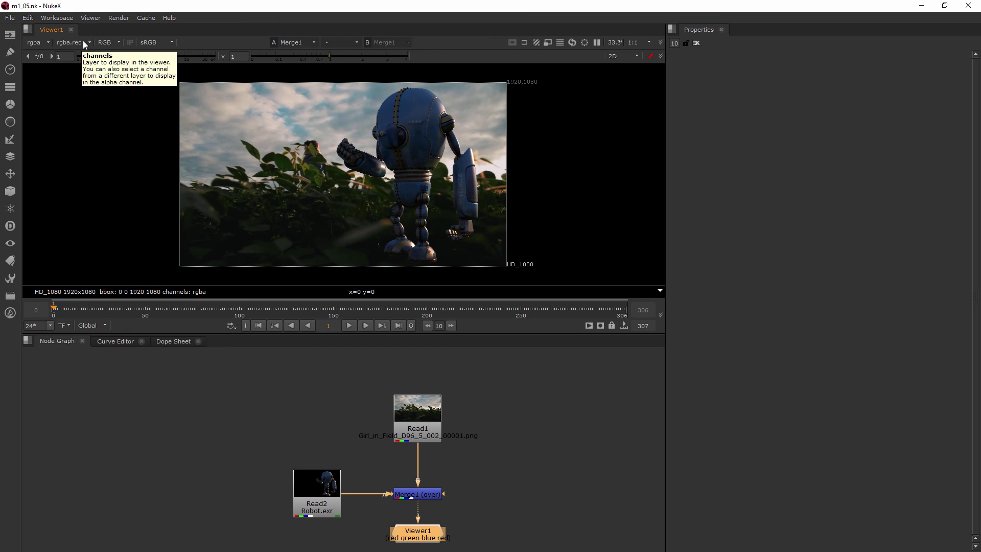
Open the rgba.red alpha dropdown's submenu listing extra channels like depth.Z and refraction.
click(85, 44)
mouse_move(107, 102)
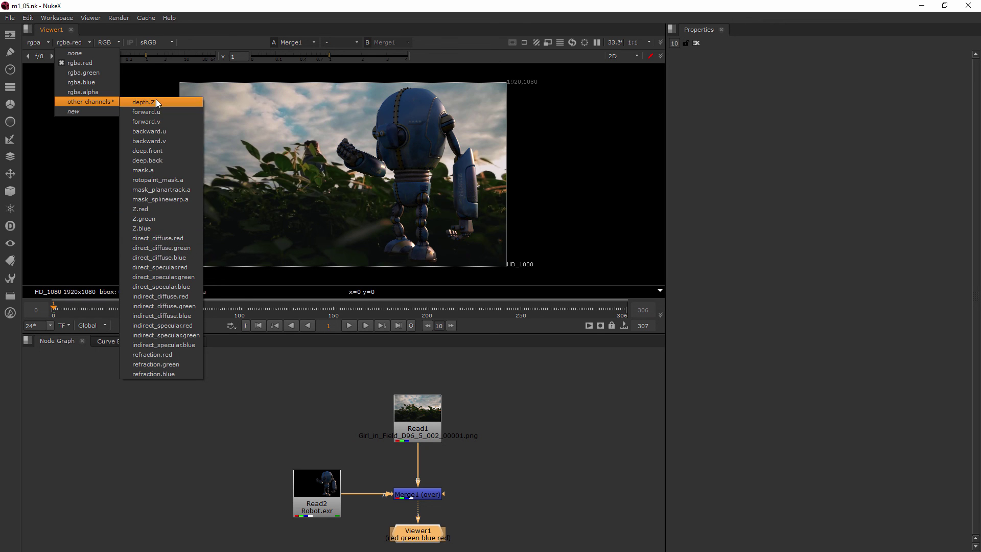
Dismiss the channel submenu, set the Viewer's alpha to none, and switch layers to alpha then rgba.
key(Escape)
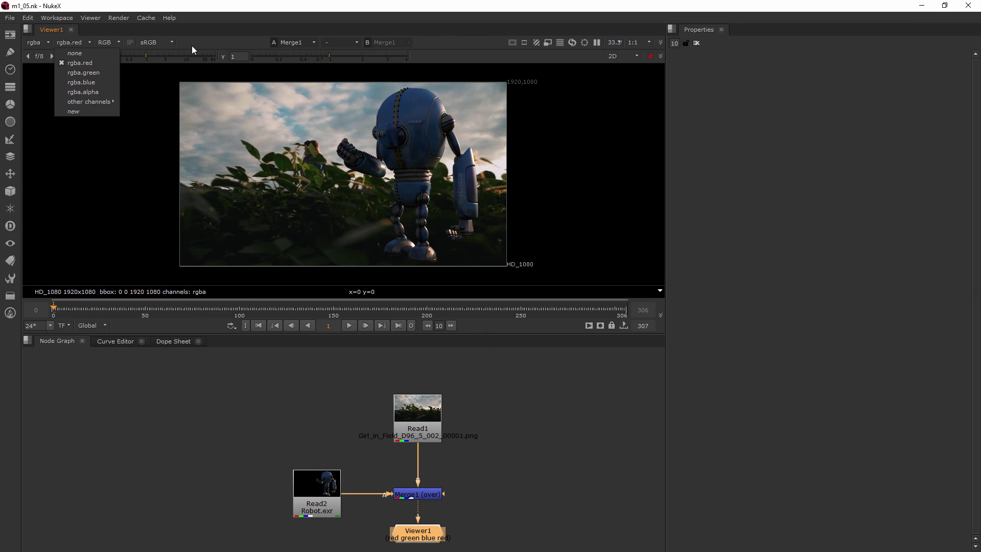
click(197, 43)
click(88, 43)
click(82, 54)
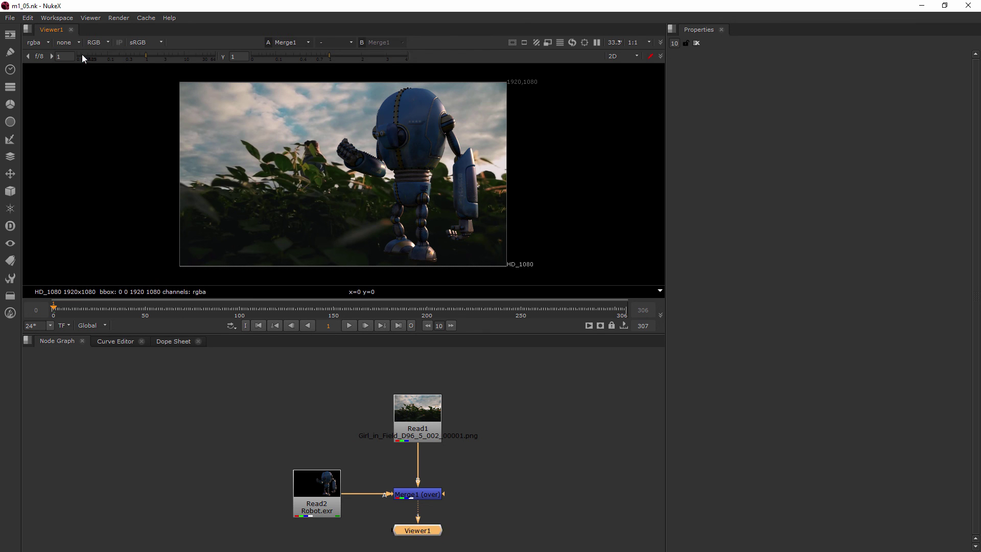
click(39, 41)
click(49, 83)
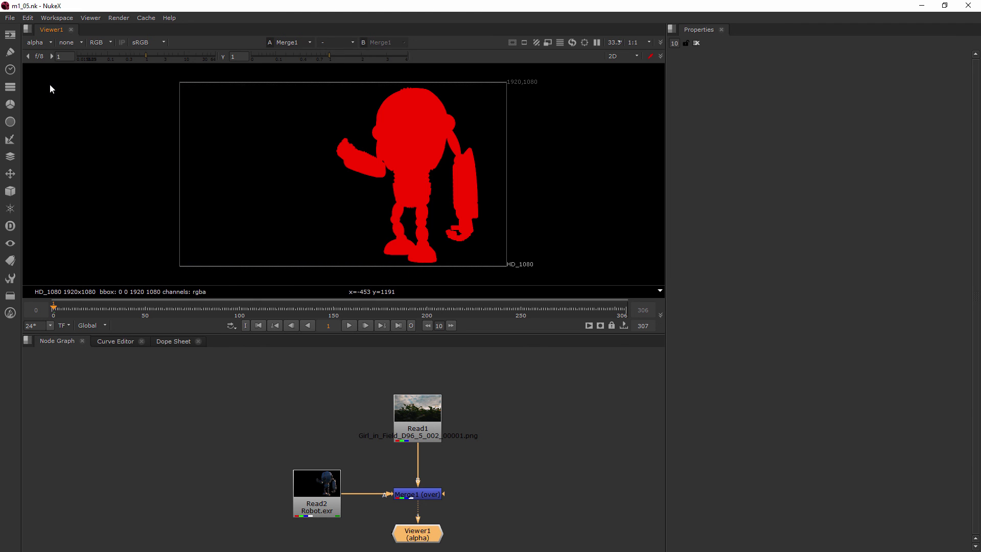
click(49, 43)
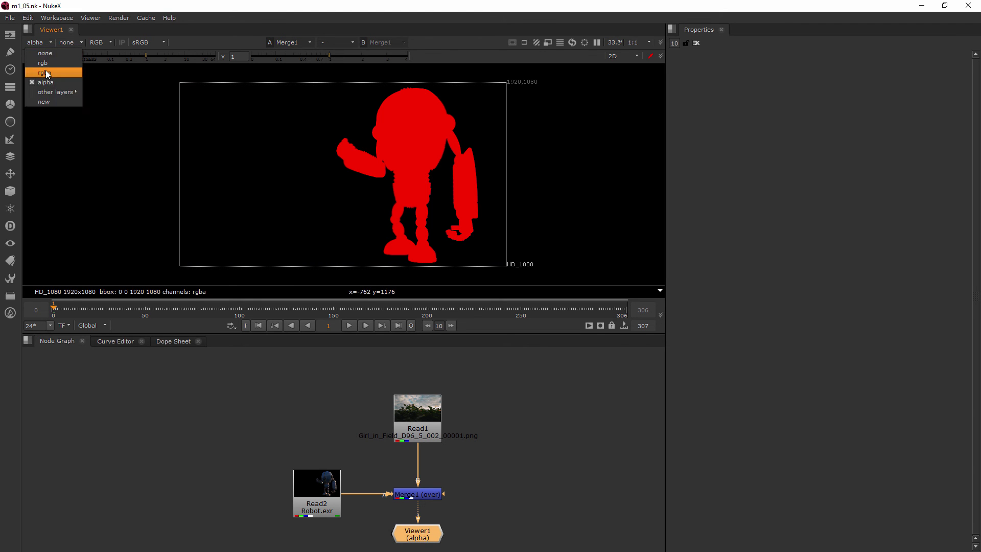
click(46, 72)
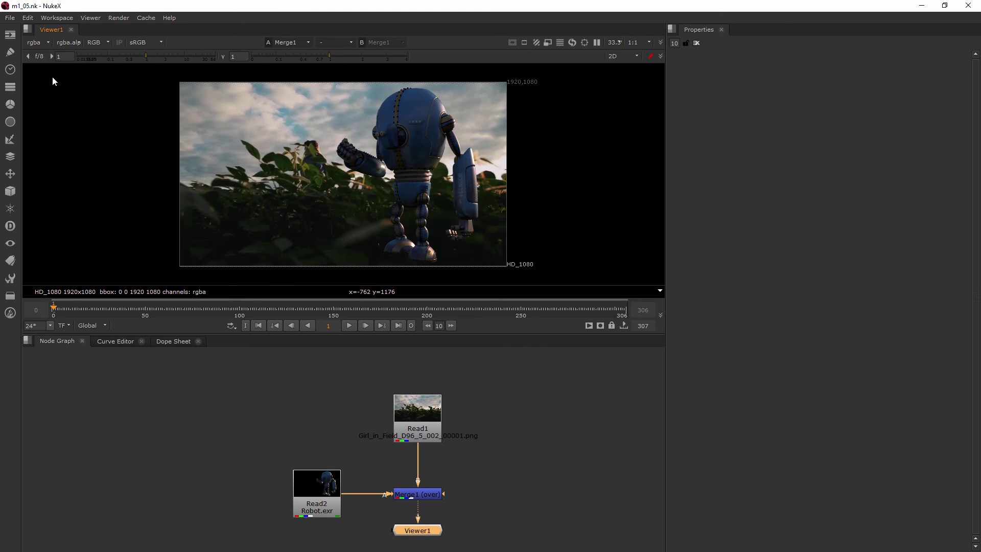
Display the composite's Alpha, Red, Green and Blue channels one at a time.
click(97, 43)
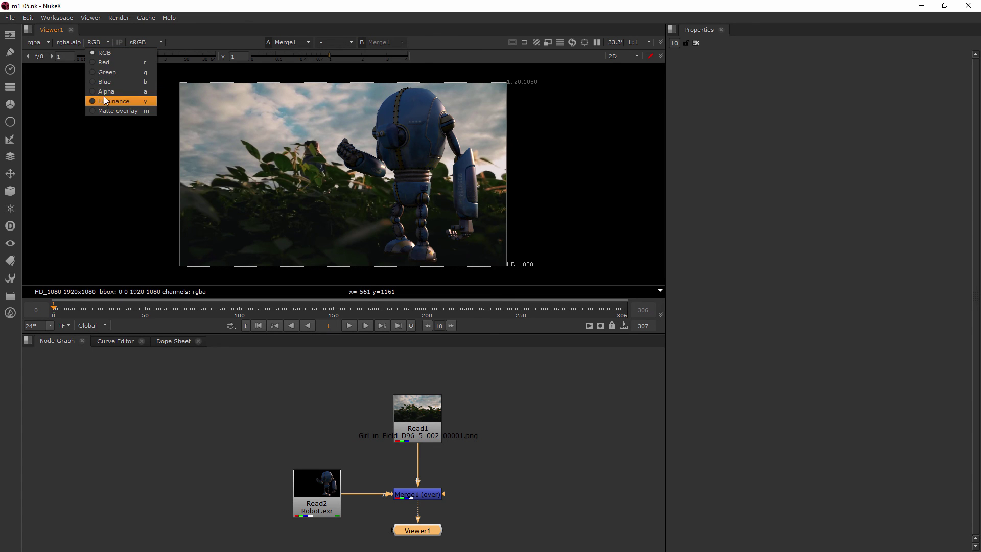
click(105, 92)
click(98, 42)
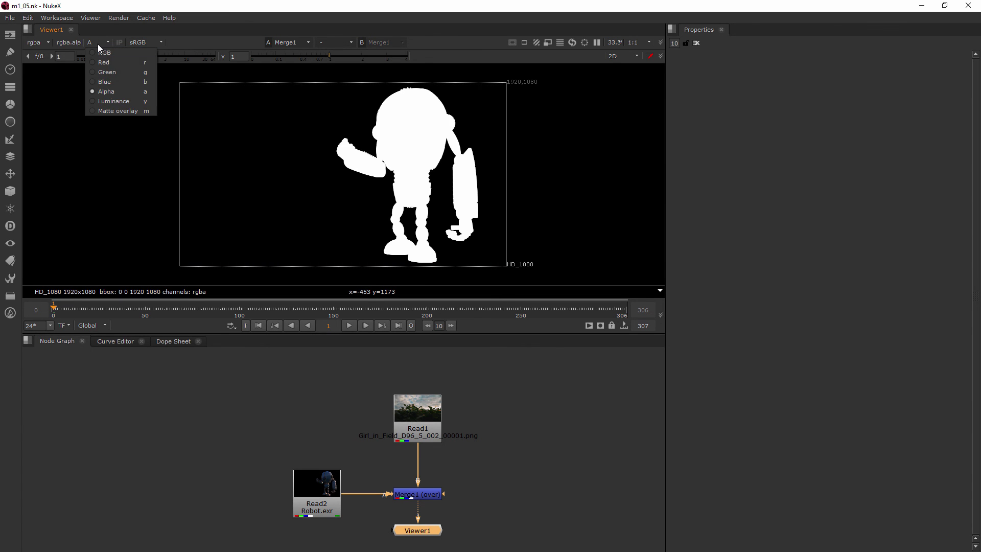
click(100, 61)
click(103, 44)
click(103, 70)
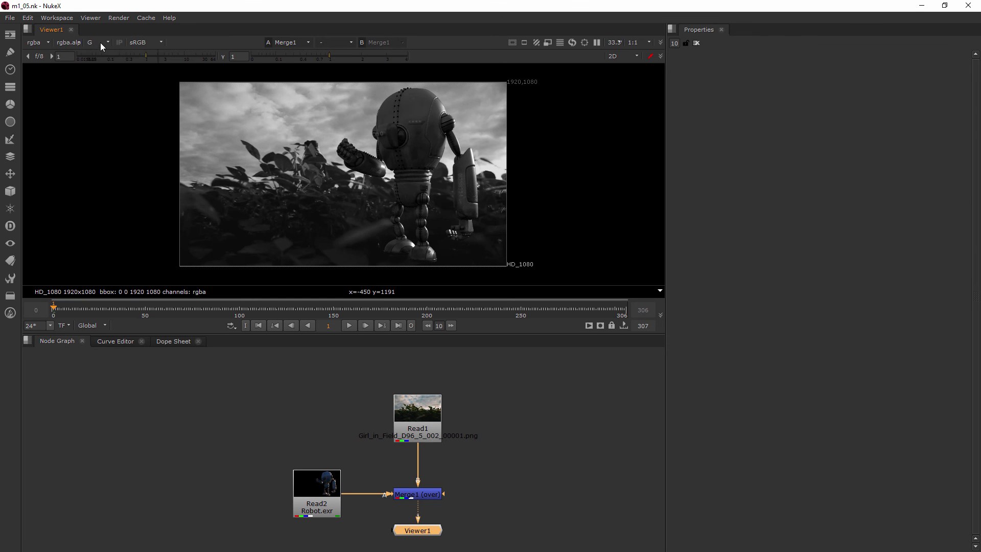
click(101, 42)
click(101, 82)
click(102, 41)
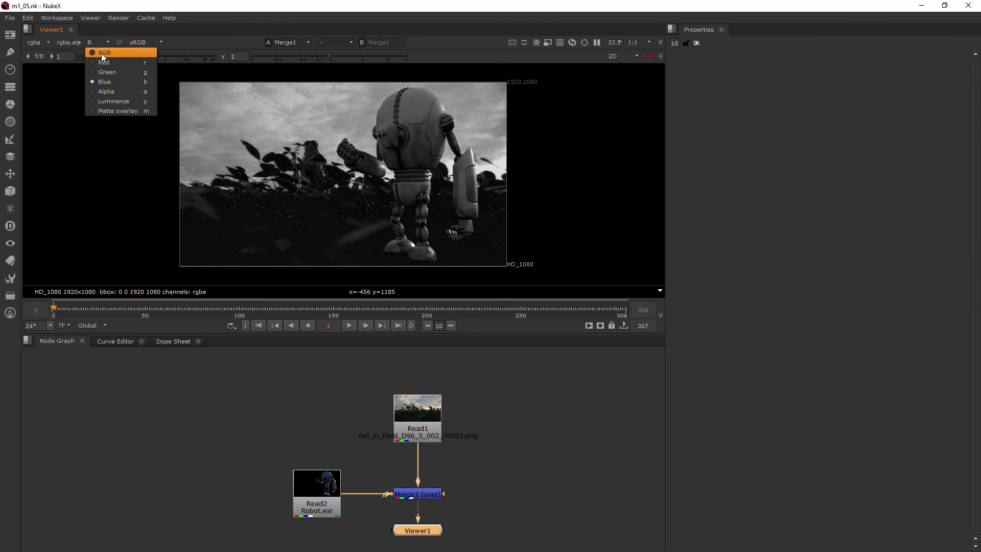
click(101, 54)
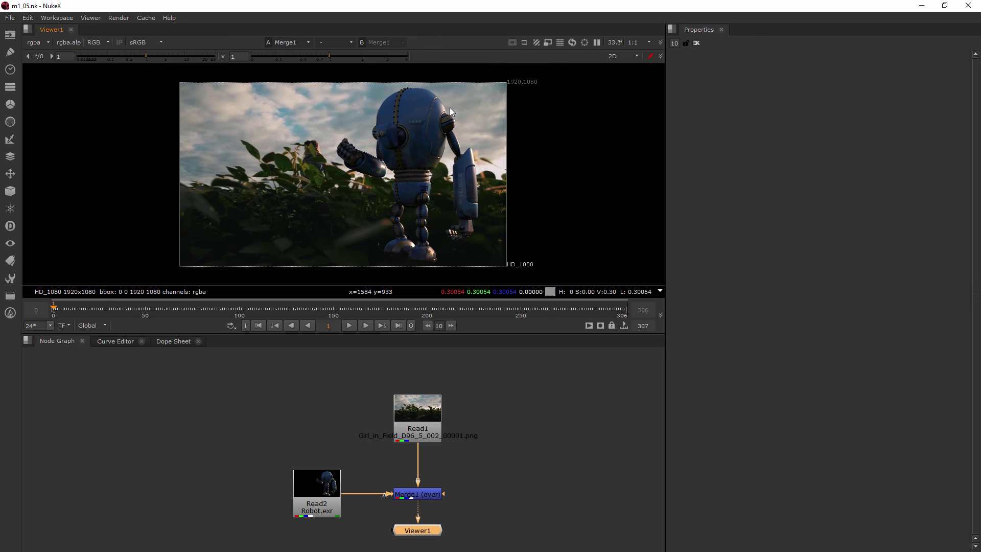